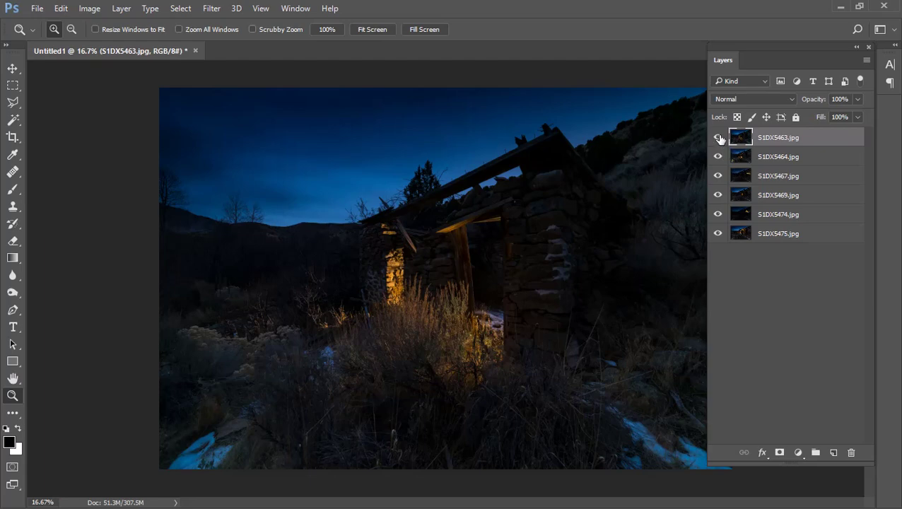
- Hide all six layers, show only the bottom layer S1DX5475.jpg, and rename it front
drag(718, 137, 719, 254)
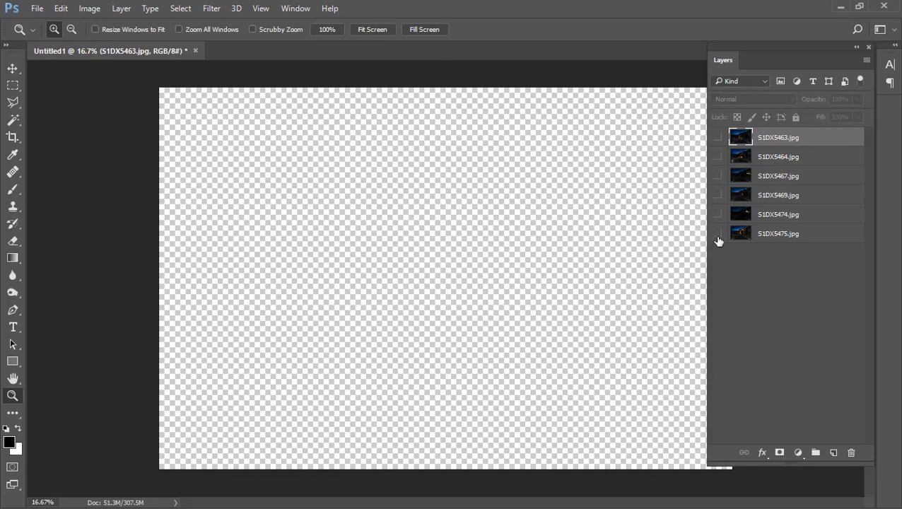
click(718, 234)
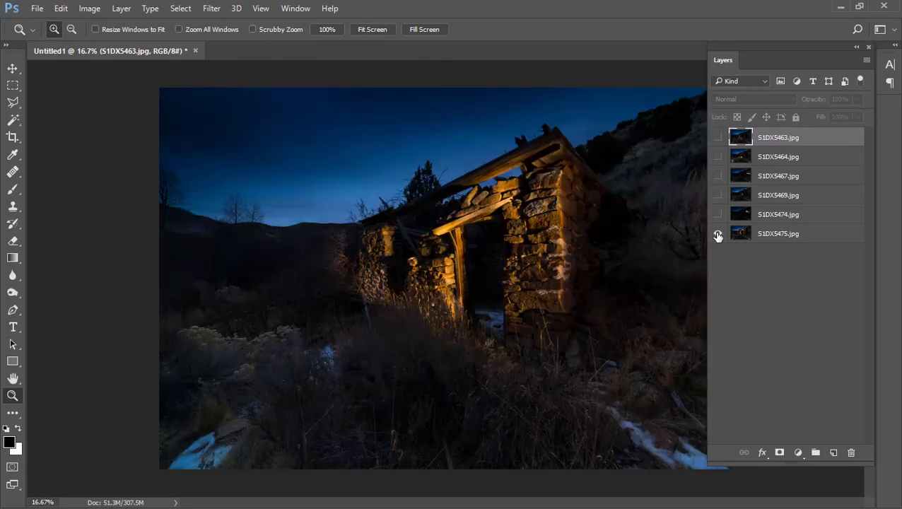
double_click(767, 234)
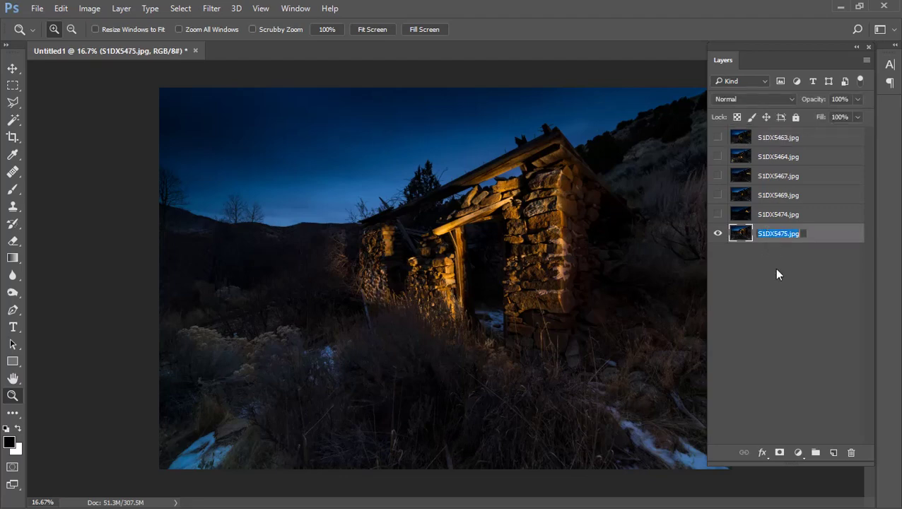
text(front)
key(Return)
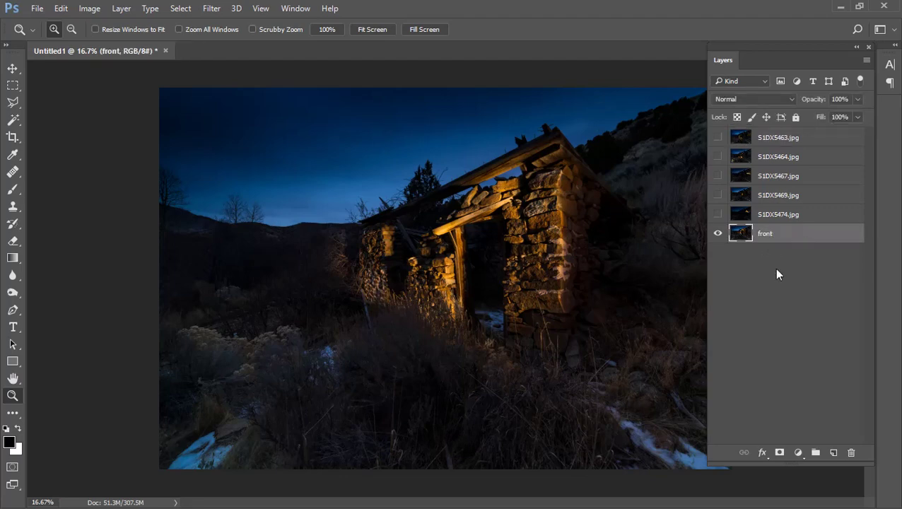
- Show the S1DX5474.jpg layer and rename it window main
click(718, 214)
double_click(771, 217)
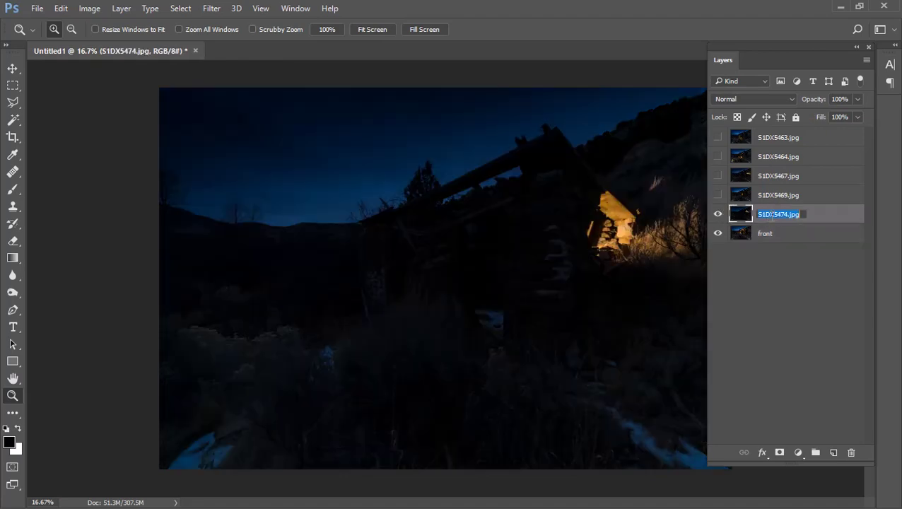
text(wi)
key(Return)
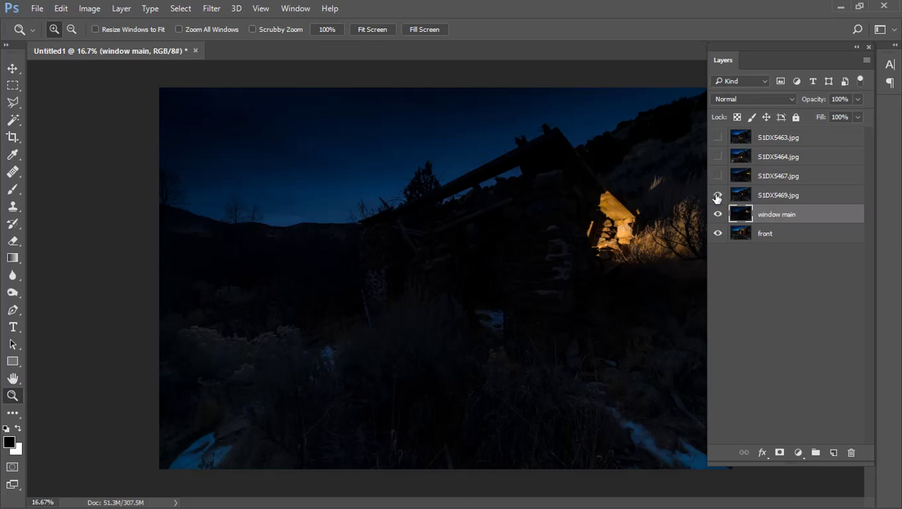
- Show the S1DX5469.jpg layer and rename it inside
click(717, 196)
double_click(776, 196)
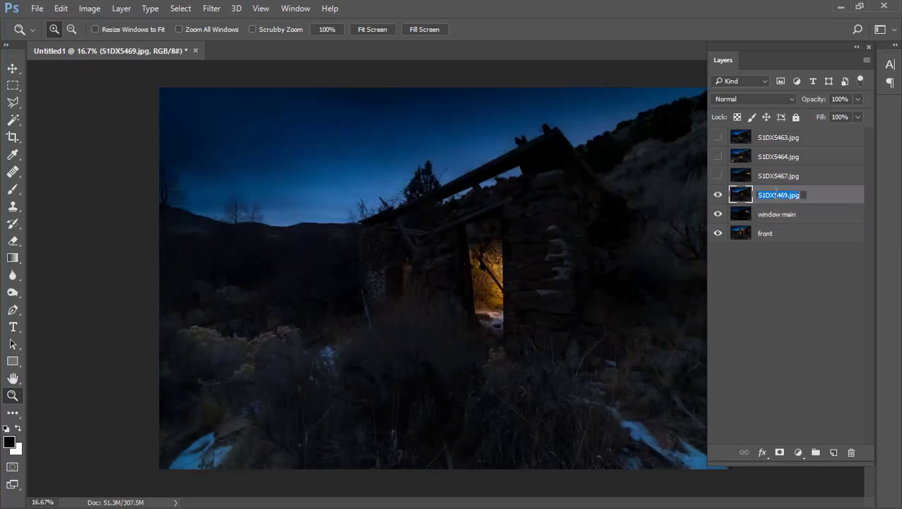
key(BackSpace)
text(inside)
key(Return)
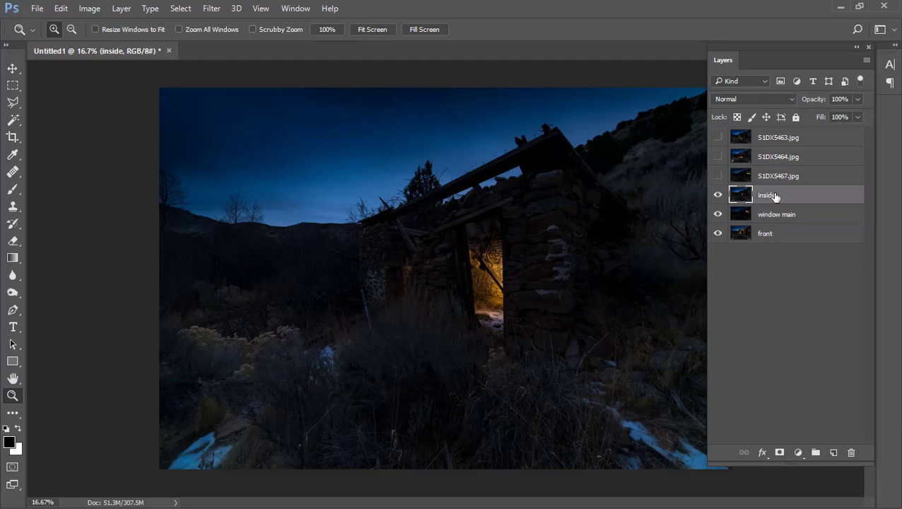
- Show the S1DX5467.jpg layer and rename it small window
click(717, 175)
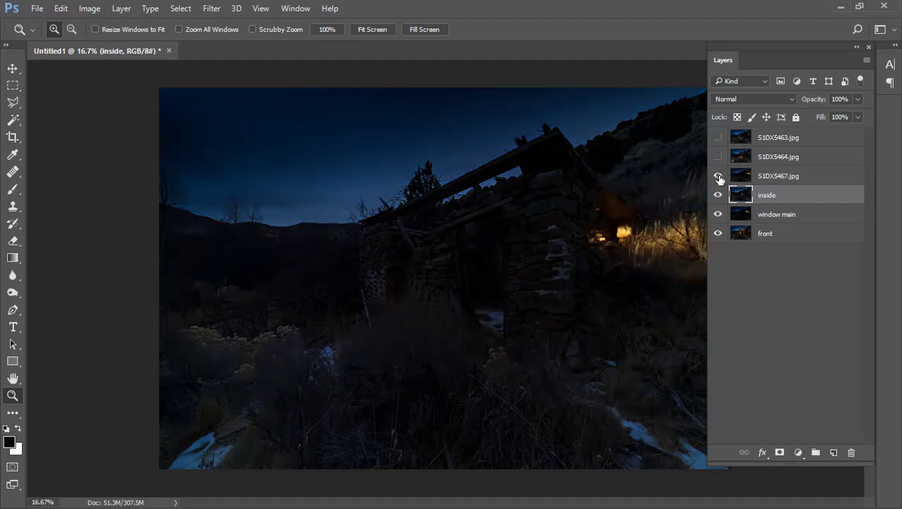
double_click(763, 176)
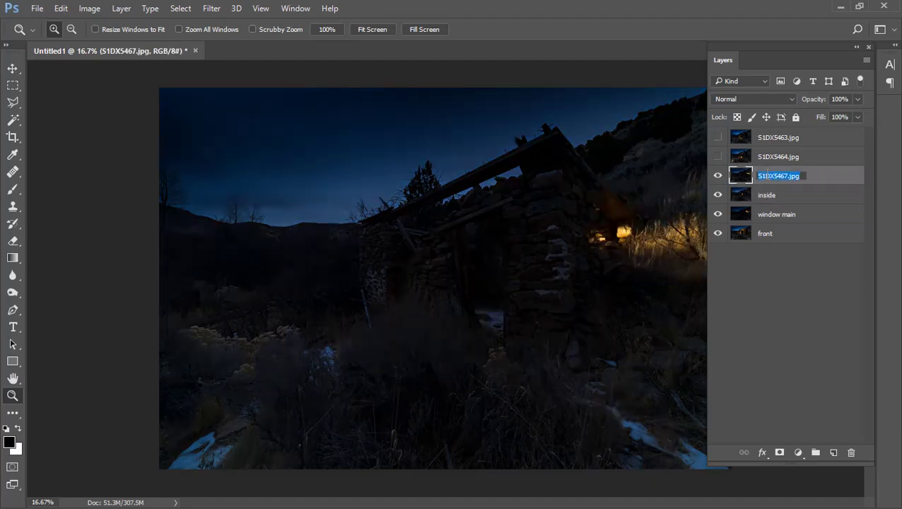
text(small window)
key(Return)
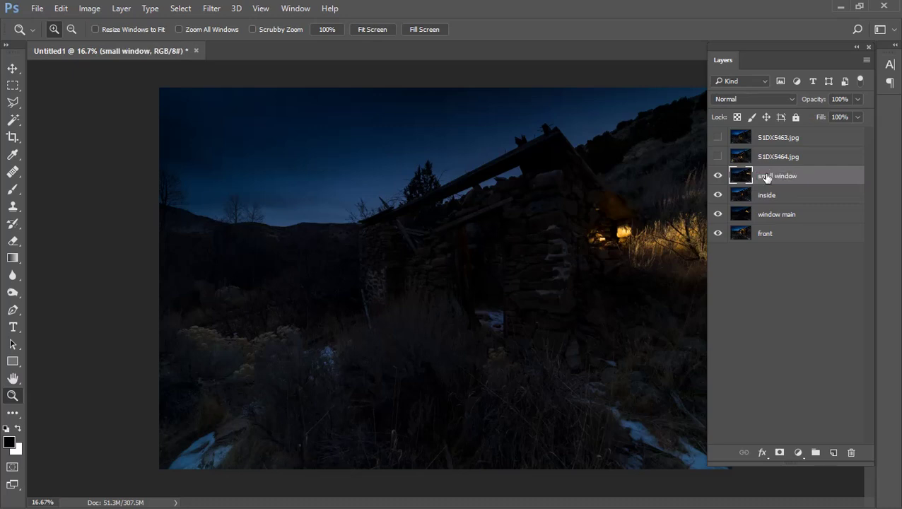
- Show the S1DX5464.jpg layer and rename it door frame
click(718, 156)
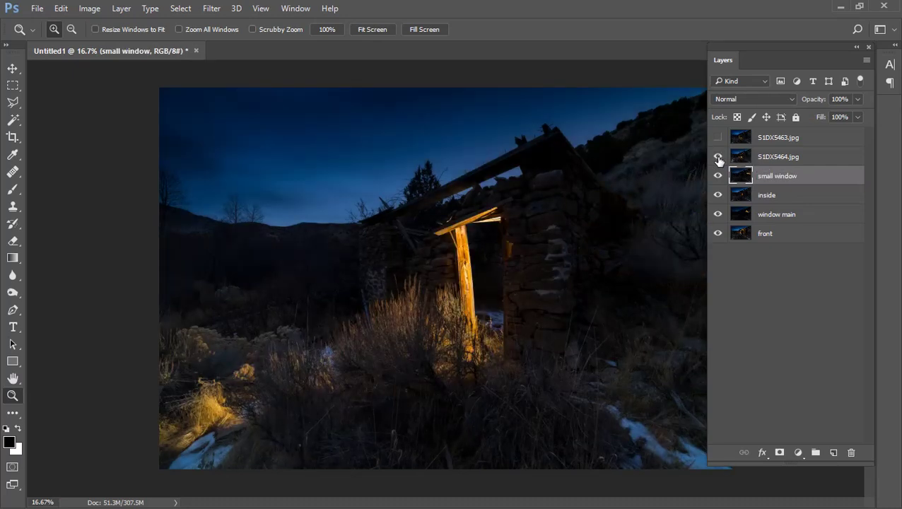
double_click(777, 156)
text(doo)
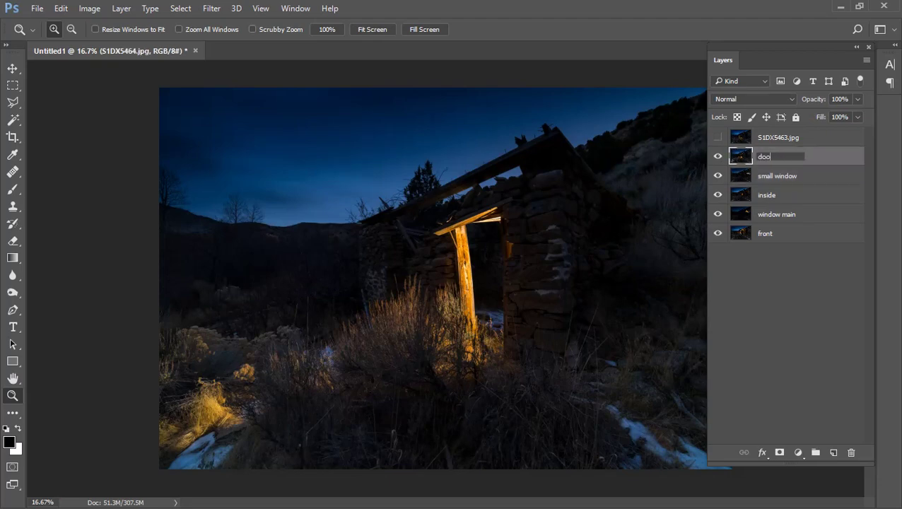
text(r frame)
key(Return)
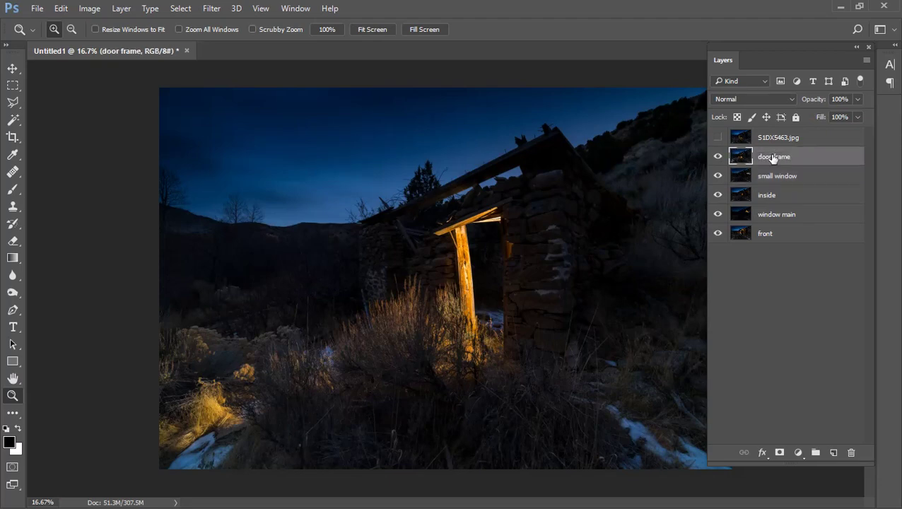
- Show the top layer S1DX5463.jpg and rename it window far
click(717, 137)
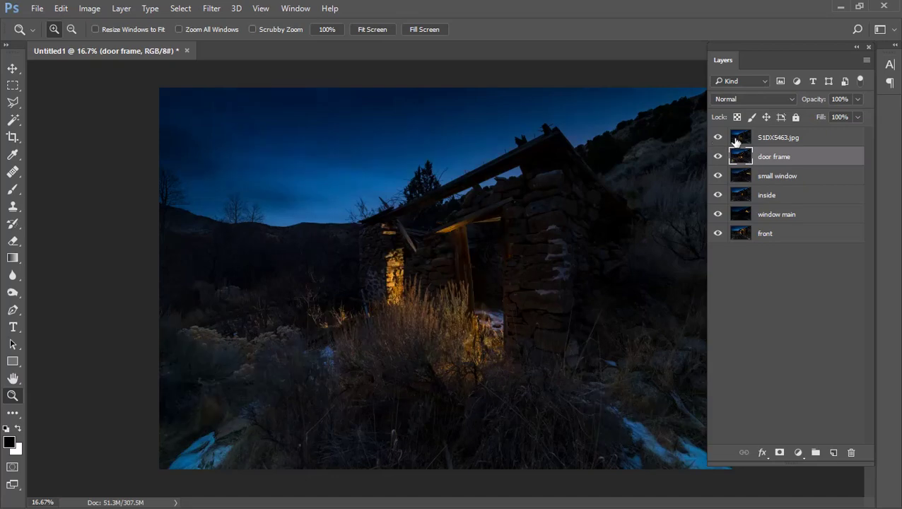
double_click(771, 138)
text(window far)
key(Return)
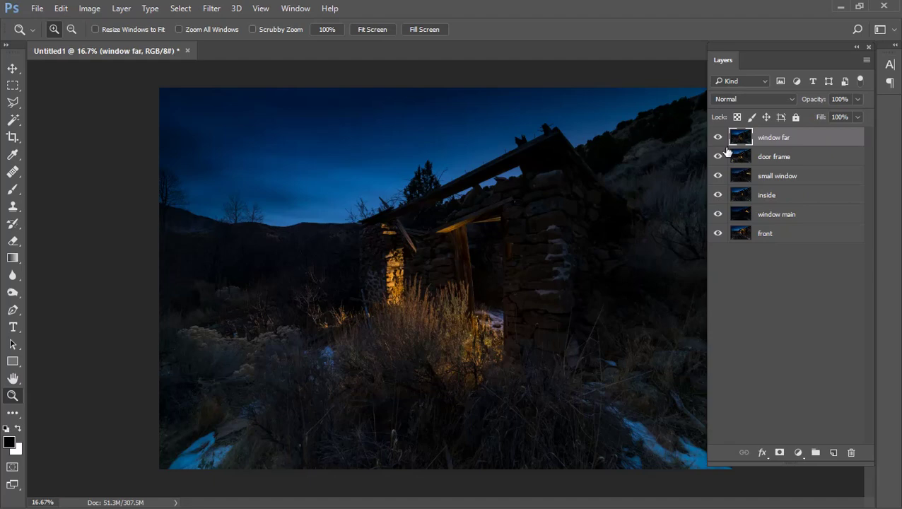
- Leave only the front and window main layers visible and set window main's blend mode to Lighten
drag(719, 138, 719, 272)
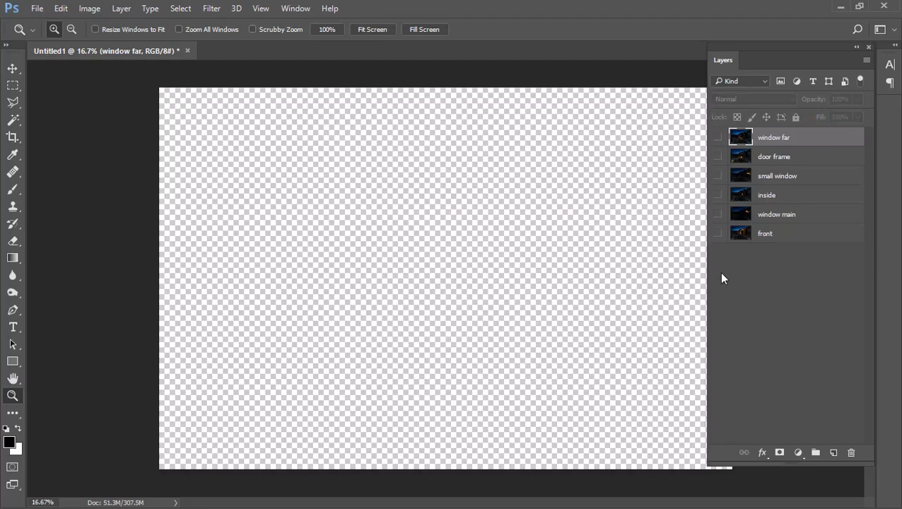
click(718, 234)
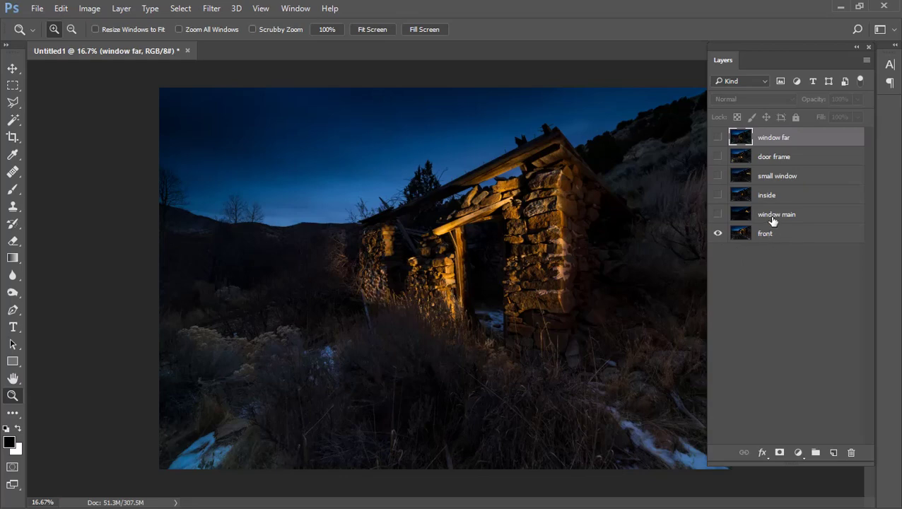
click(717, 215)
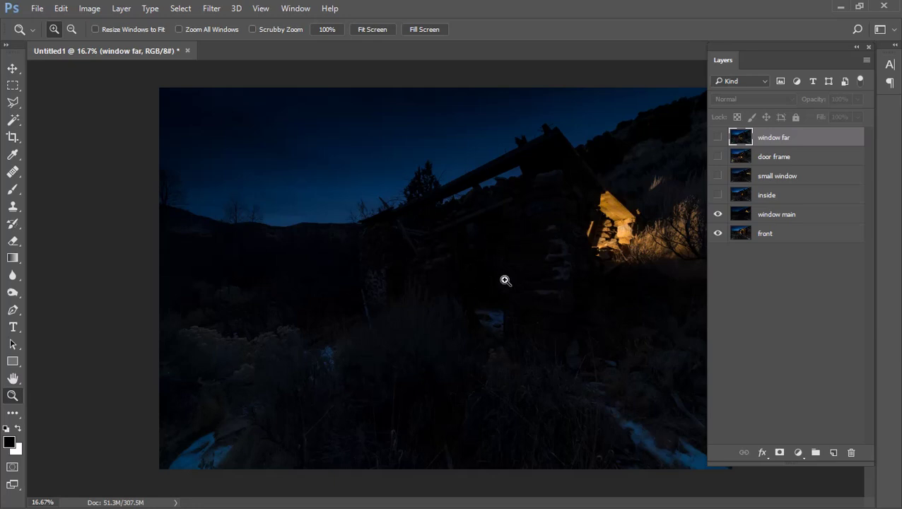
click(773, 218)
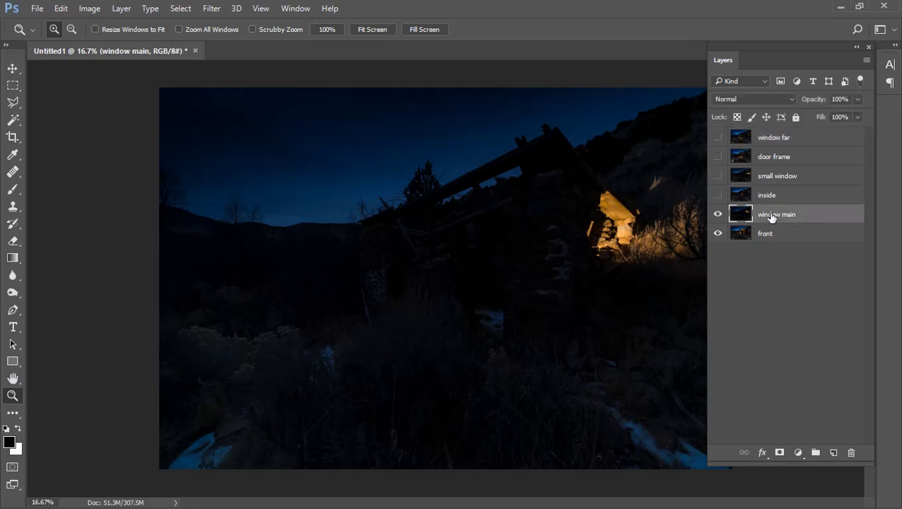
click(752, 101)
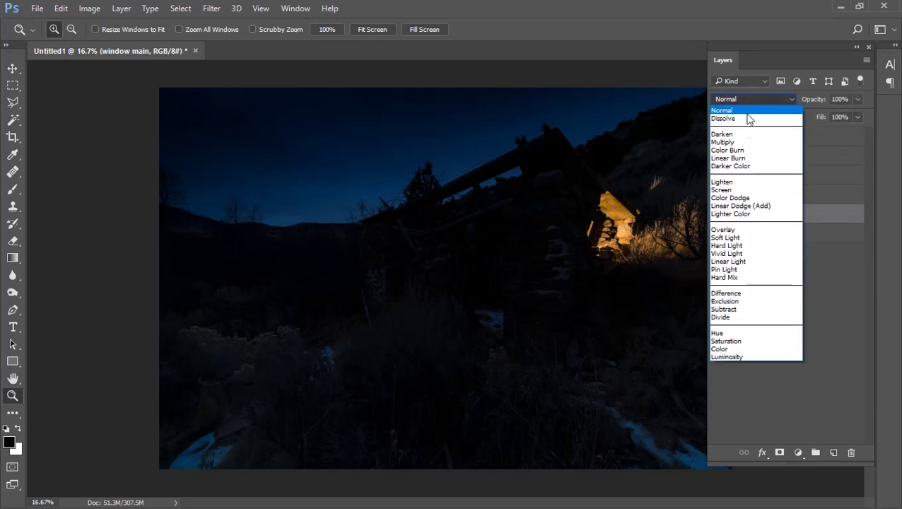
click(732, 183)
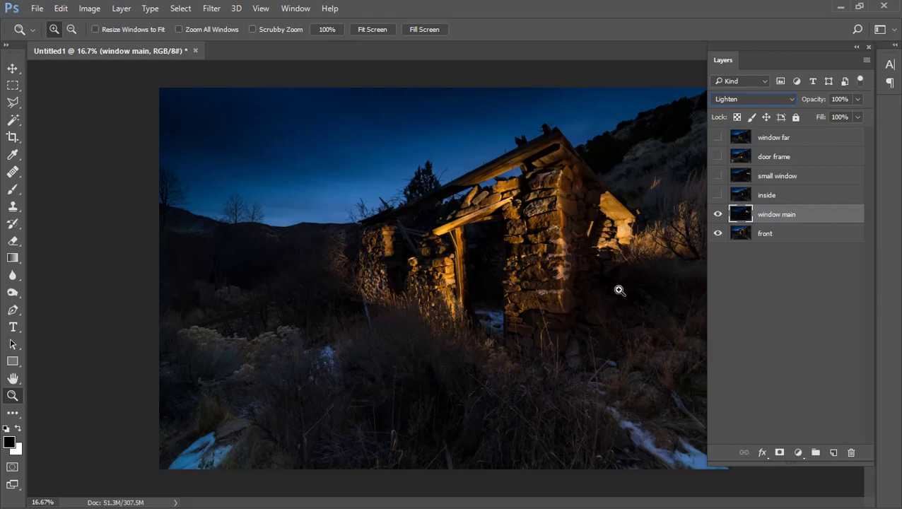
- Compare the full image with the window main layer hidden and shown
click(718, 215)
click(719, 215)
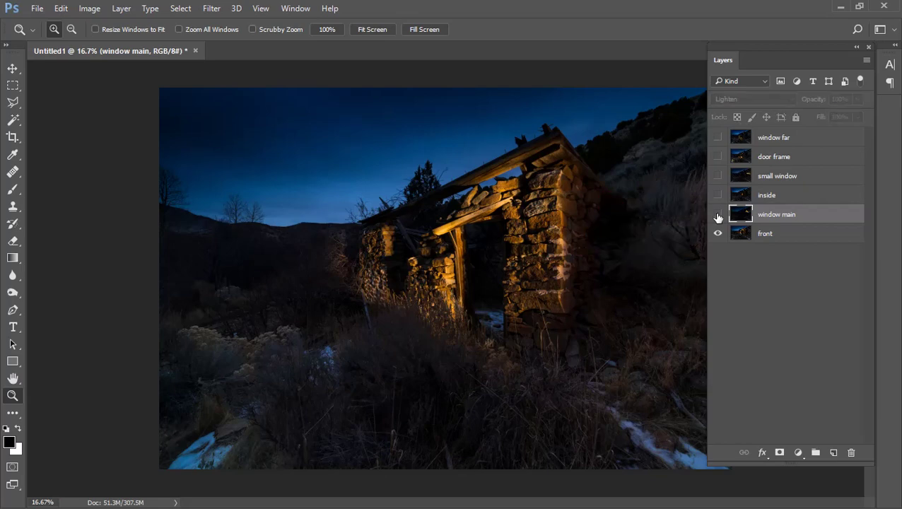
click(718, 215)
click(718, 215)
click(719, 214)
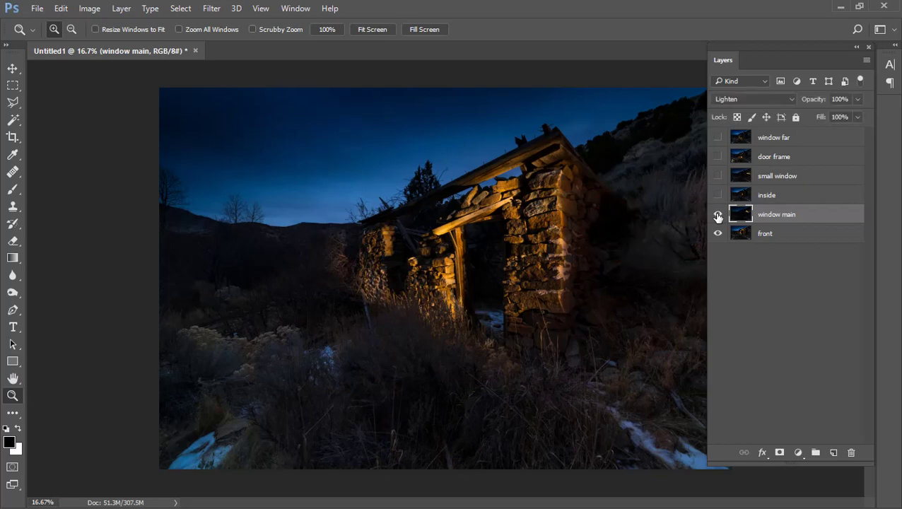
- Inspect the lit main window area at 100% with the window main layer hidden and shown
click(645, 228)
click(647, 228)
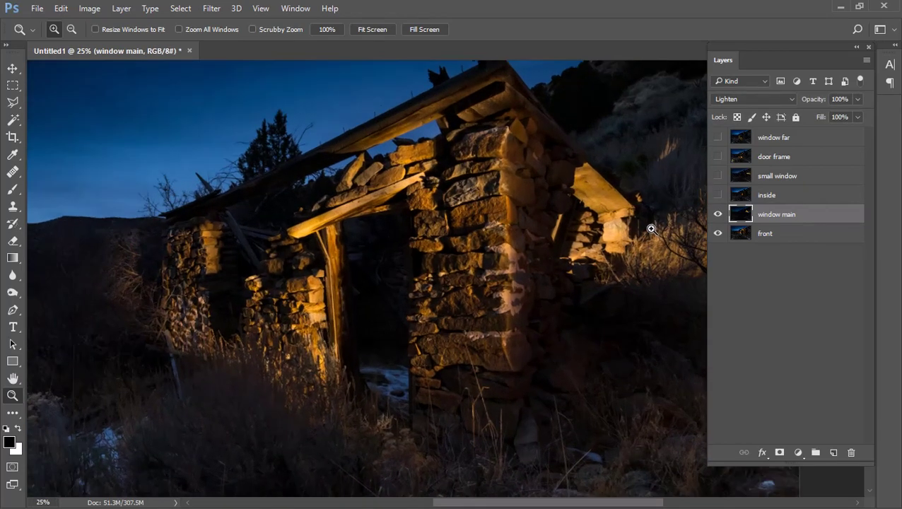
click(602, 225)
click(586, 225)
click(585, 218)
drag(584, 213, 491, 247)
click(719, 215)
click(719, 215)
click(719, 214)
click(718, 215)
click(718, 214)
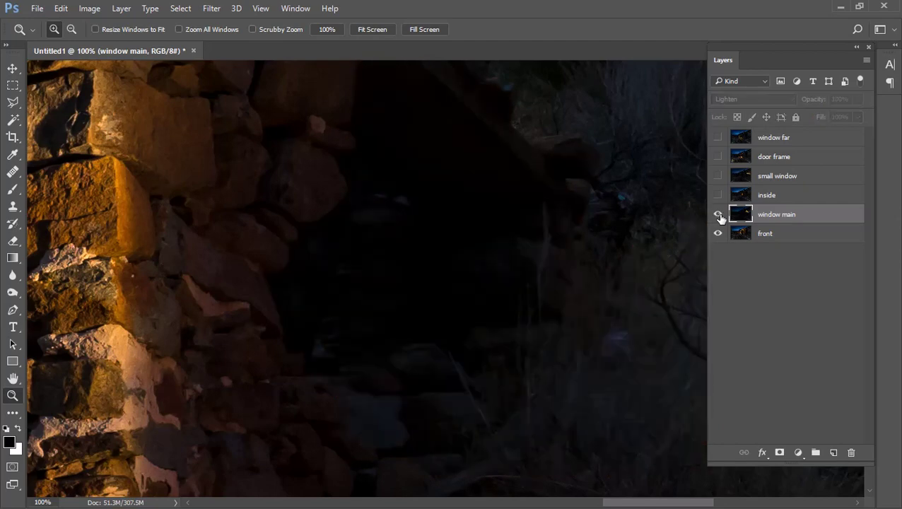
click(719, 214)
- Compare the window's wooden beam, stones and nearby grass up close with and without window main, and return to the full image
drag(546, 167, 615, 227)
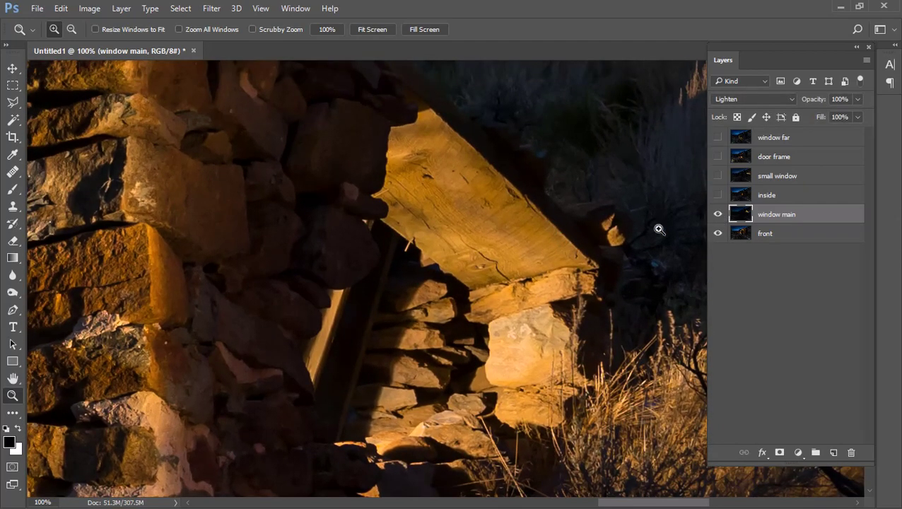
click(718, 215)
click(719, 214)
click(718, 215)
click(718, 215)
drag(534, 343, 499, 225)
click(719, 215)
click(718, 215)
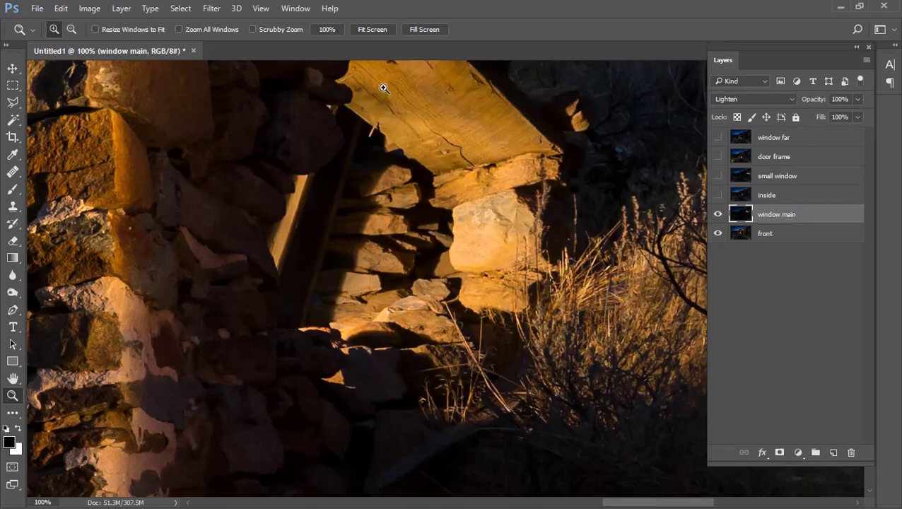
alt+click(421, 174)
alt+click(421, 175)
alt+click(421, 174)
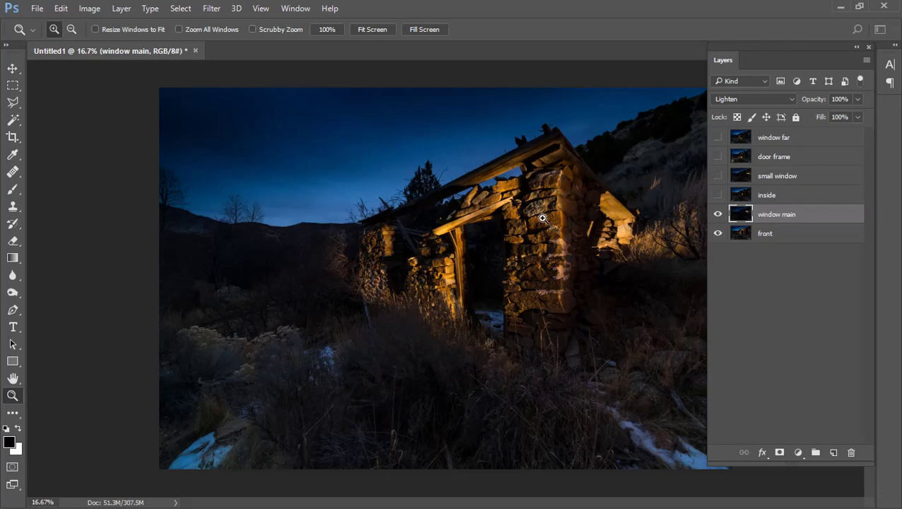
- Show the inside layer and set its blend mode to Lighten
click(718, 196)
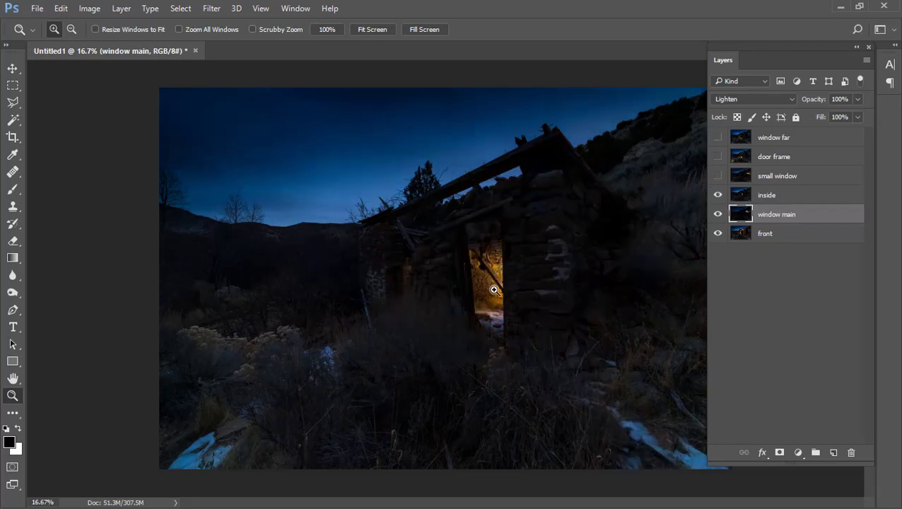
click(778, 198)
click(744, 99)
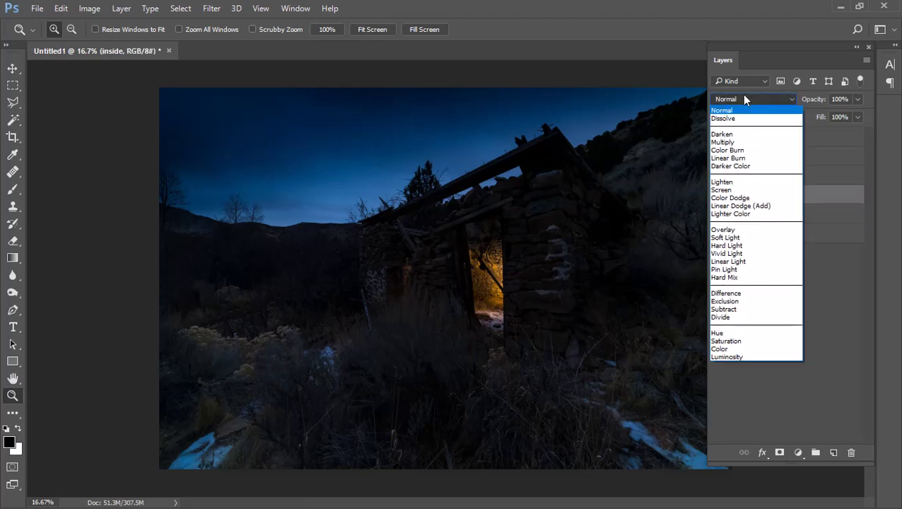
click(727, 182)
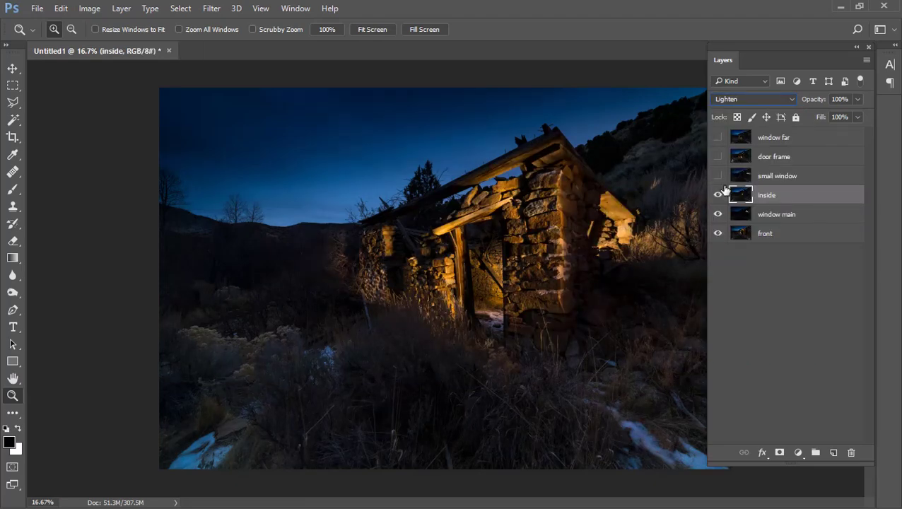
- Compare the doorway interior and the rest of the image with the inside layer hidden and shown
click(718, 195)
click(718, 195)
click(718, 195)
click(719, 195)
click(718, 195)
click(719, 195)
click(719, 195)
click(718, 195)
click(718, 195)
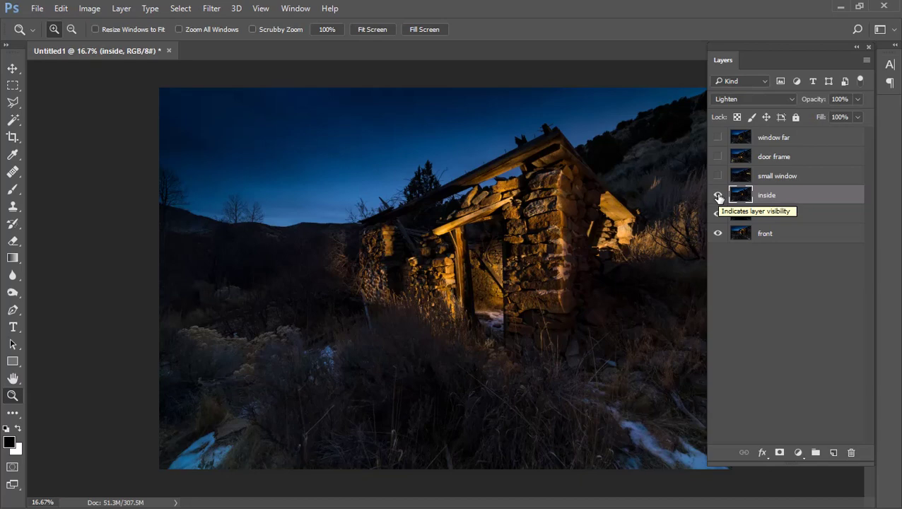
click(718, 195)
click(718, 195)
click(718, 196)
click(718, 196)
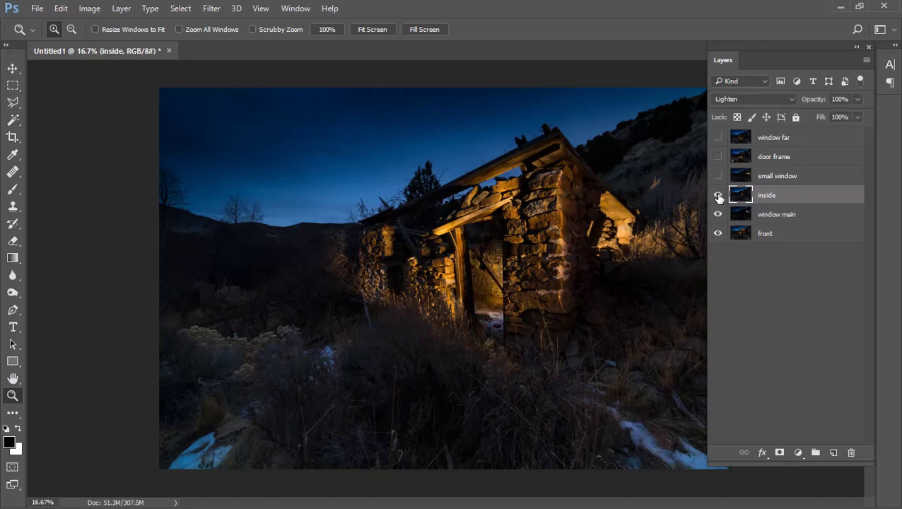
click(718, 196)
click(718, 196)
- Compare the sky and the left part of the ruin up close with the inside layer hidden and shown, and return to the full image
click(357, 146)
drag(357, 145, 398, 193)
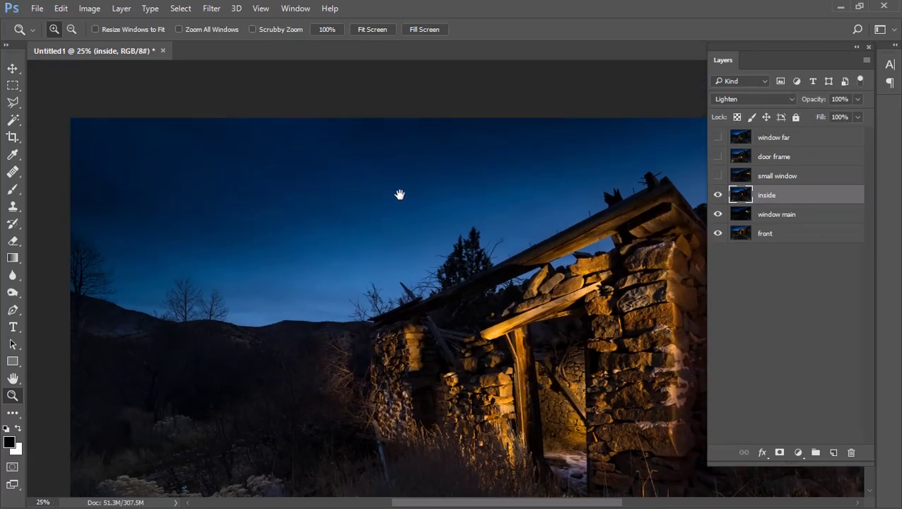
click(718, 196)
click(718, 195)
alt+click(487, 230)
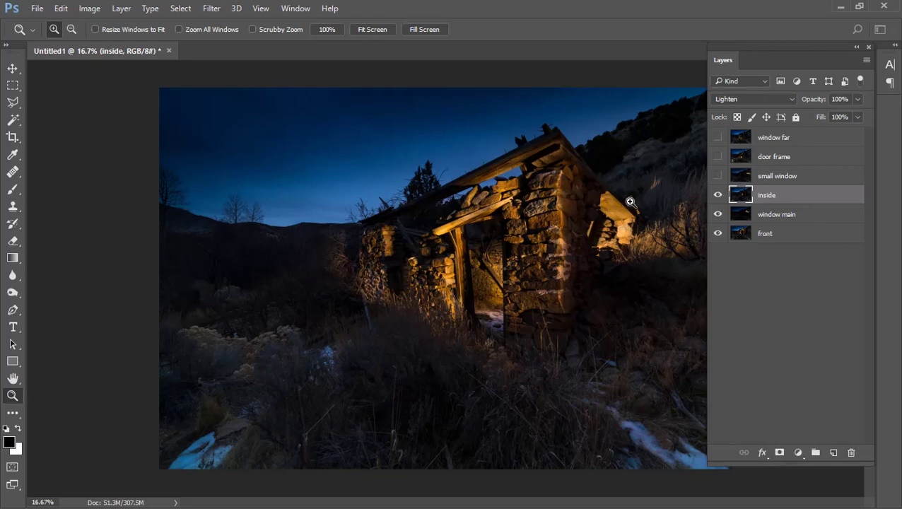
- Show the small window layer and set its blend mode to Lighten
click(719, 177)
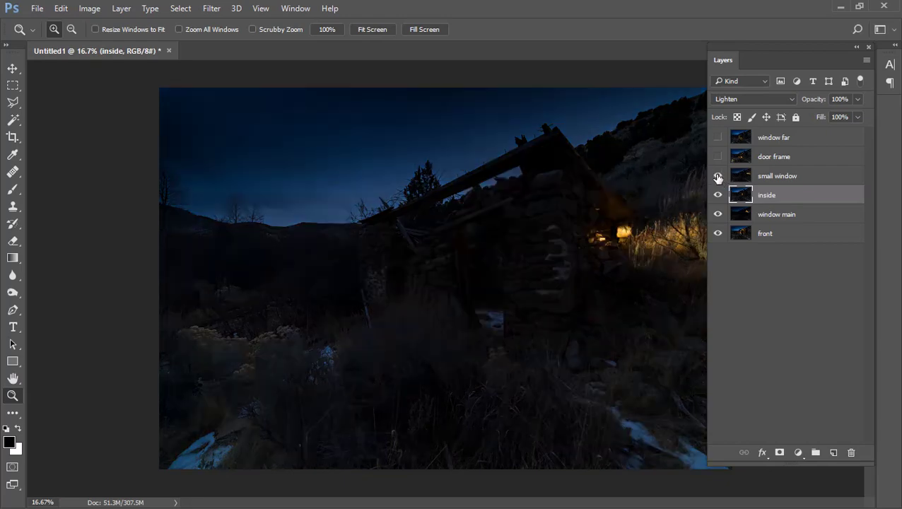
click(718, 177)
click(719, 177)
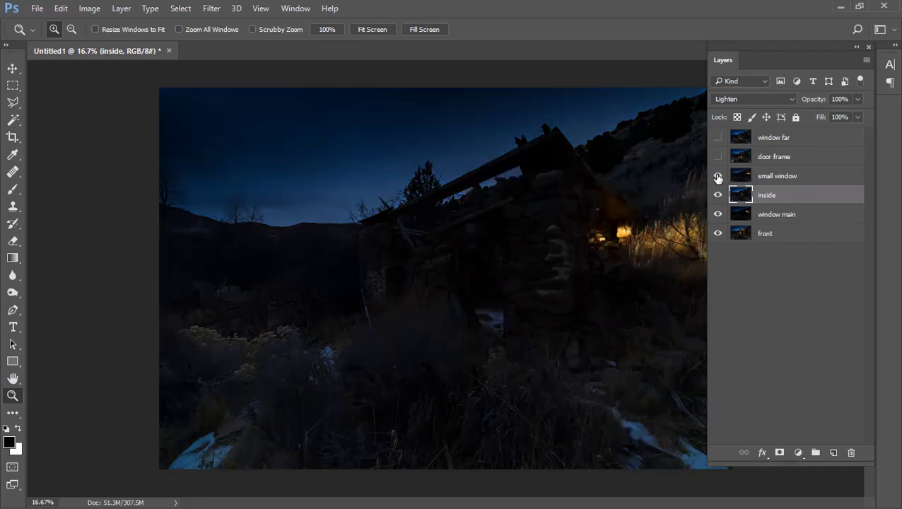
click(771, 178)
click(754, 101)
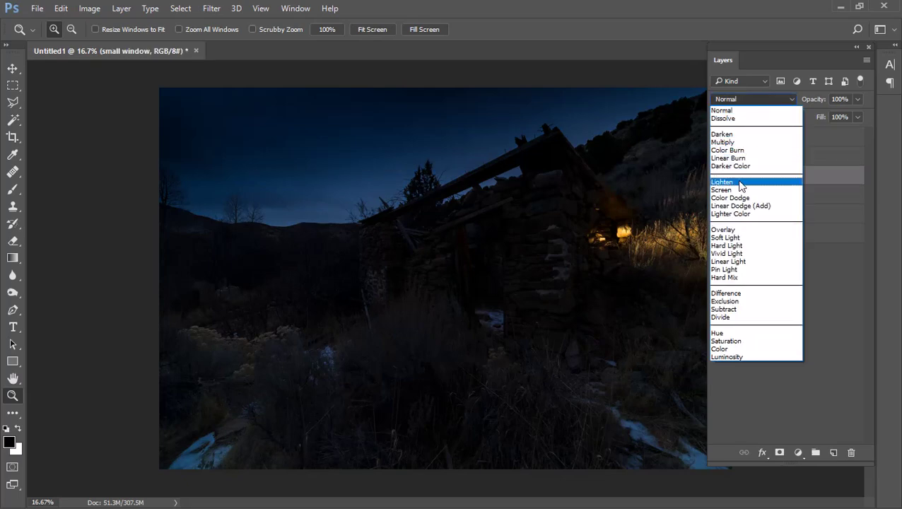
click(735, 183)
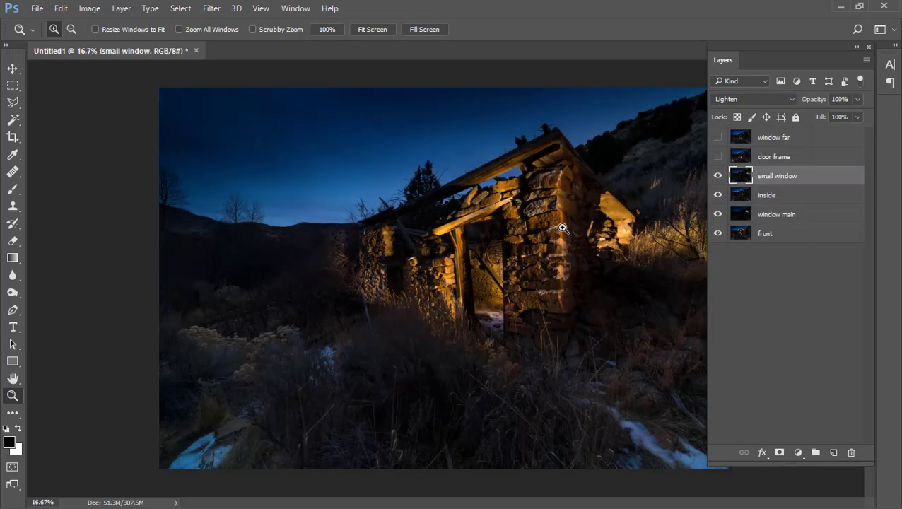
- Switch to full screen mode with the menu bar and compare the image with the small window layer hidden and shown
key(f)
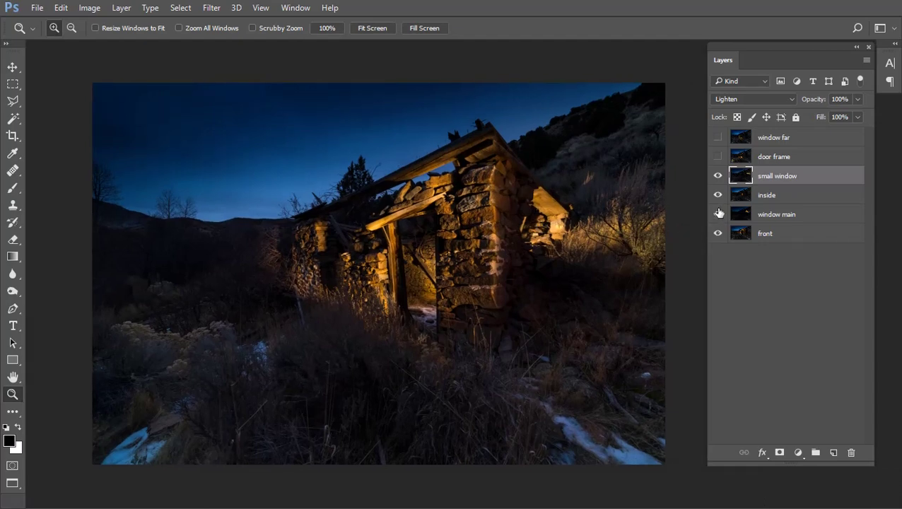
click(718, 177)
click(717, 176)
click(718, 177)
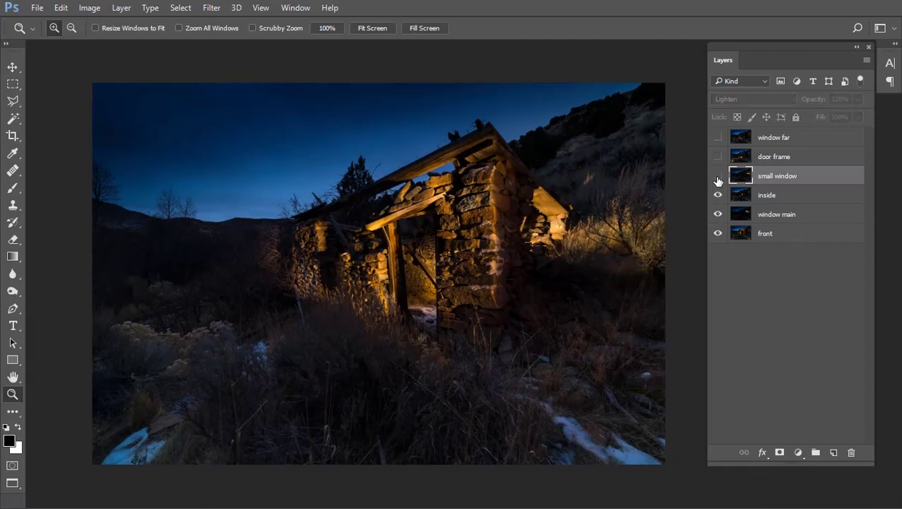
click(718, 177)
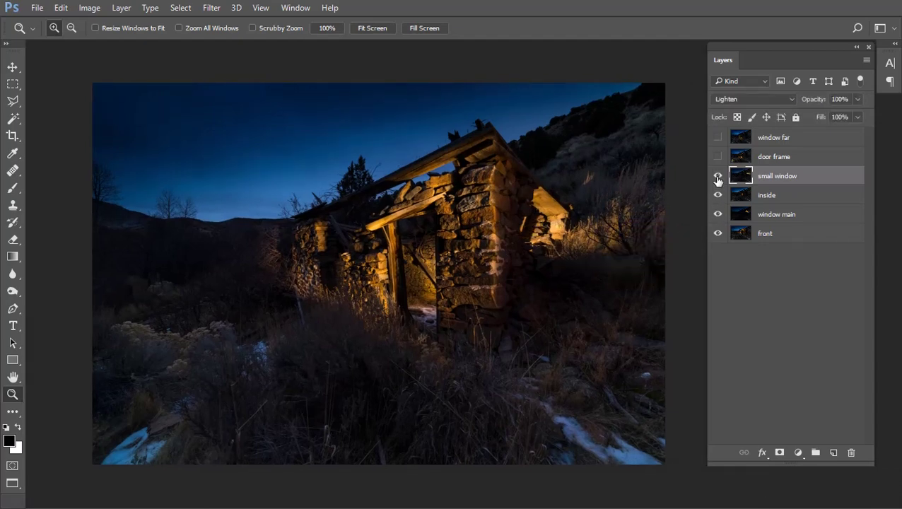
click(718, 176)
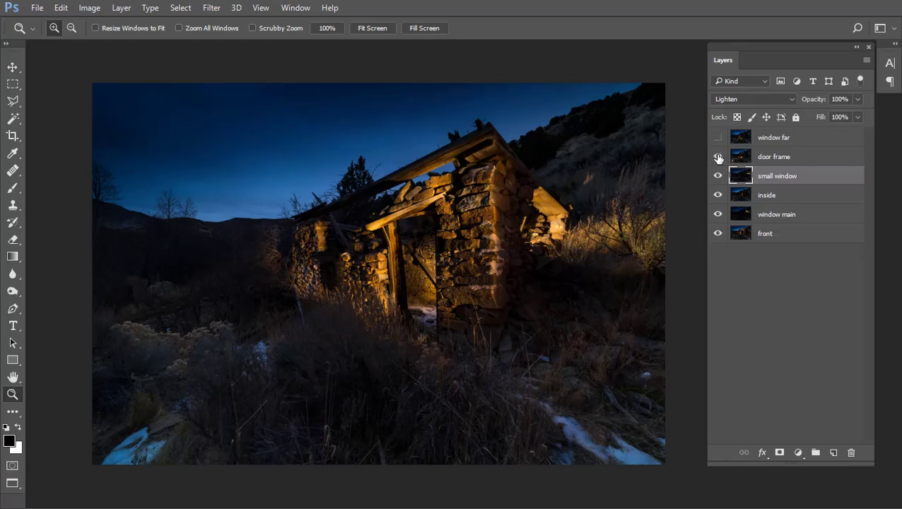
- Show the door frame layer and set its blend mode to Lighten
click(717, 157)
click(764, 157)
click(748, 99)
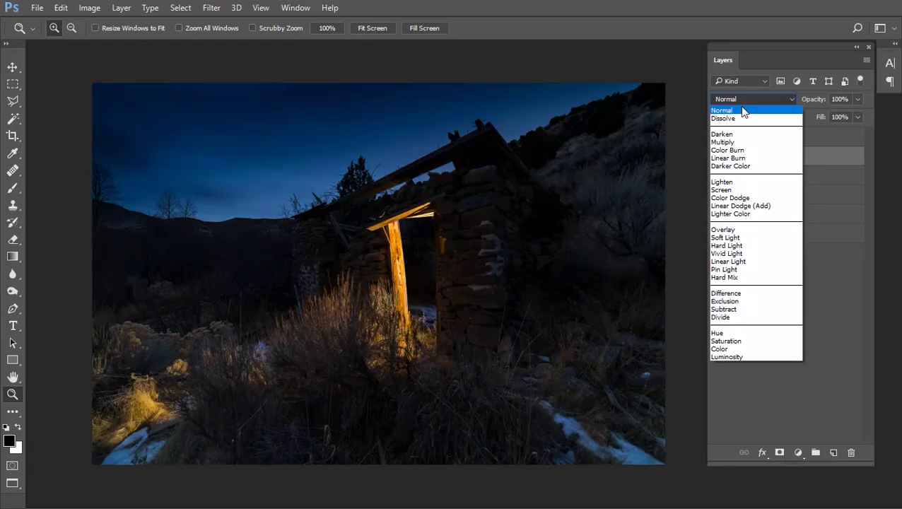
click(739, 179)
- Compare the doorway post and foreground brush with the door frame layer hidden and shown
click(718, 158)
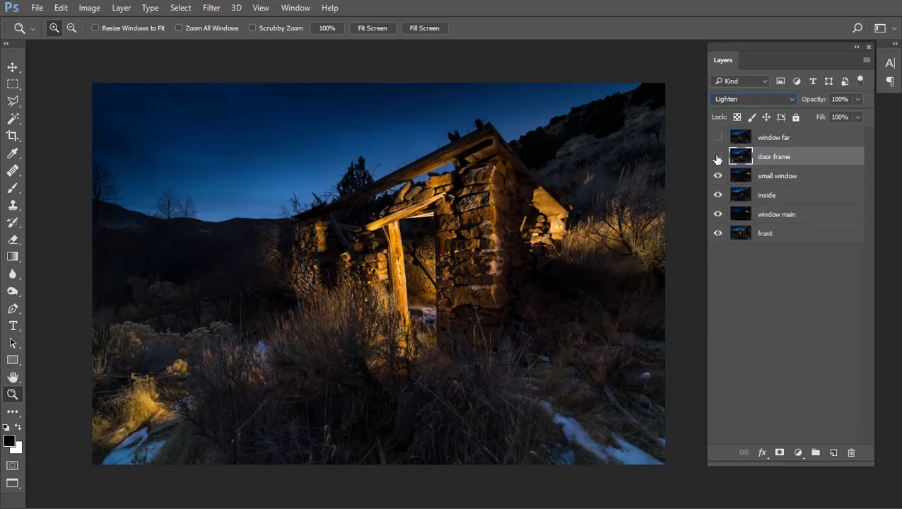
click(718, 158)
click(717, 157)
click(718, 158)
- Show the window far layer and set its blend mode to Lighten
click(718, 138)
click(719, 138)
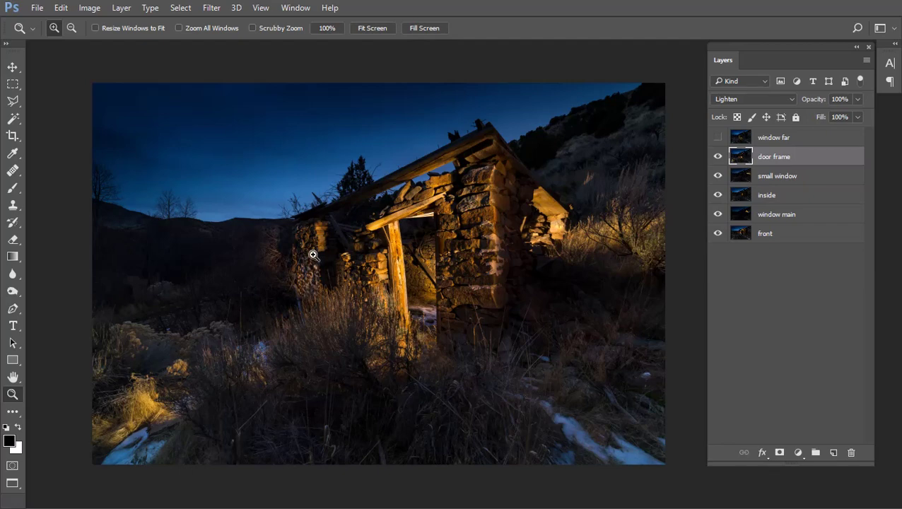
click(718, 138)
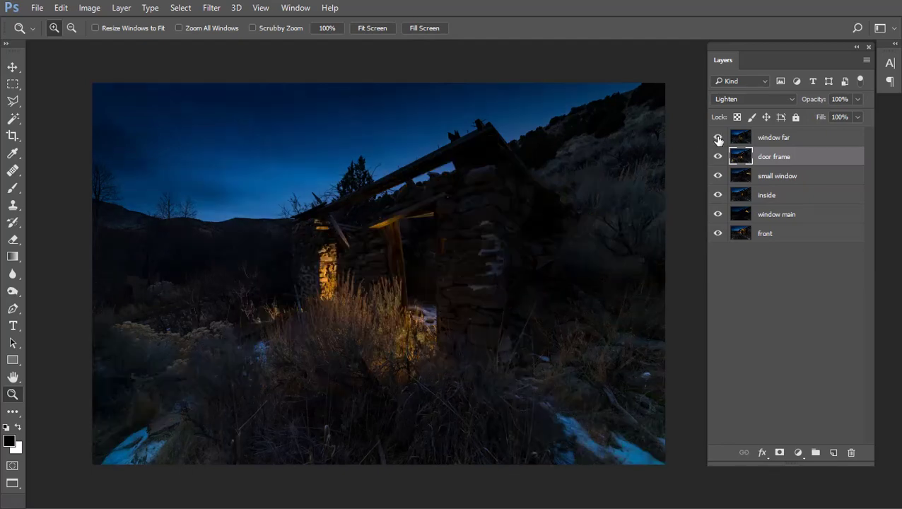
click(762, 141)
click(751, 99)
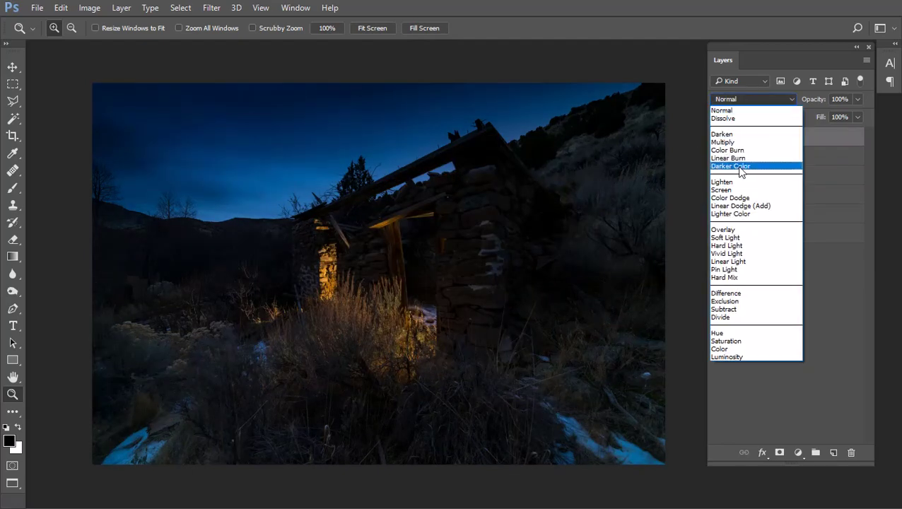
click(739, 185)
- Compare the far window's stonework with the window far layer hidden and shown
click(718, 137)
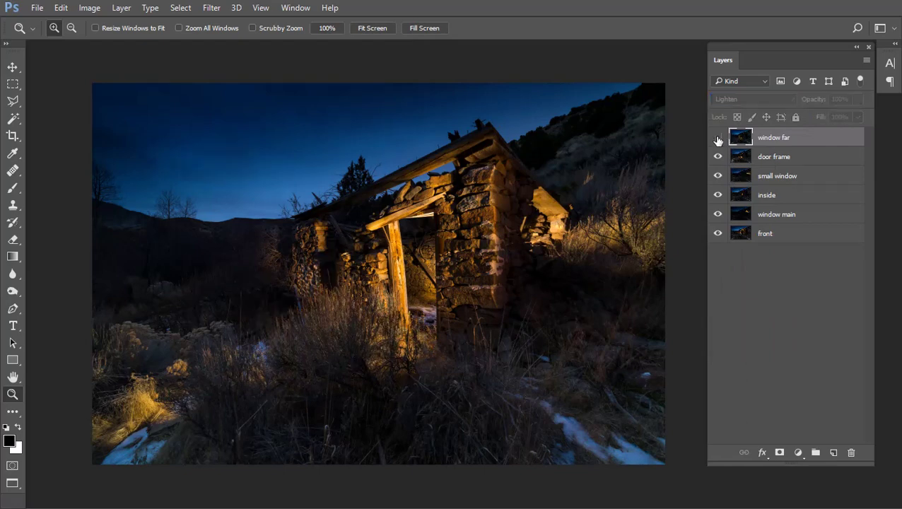
click(718, 138)
click(719, 138)
click(719, 138)
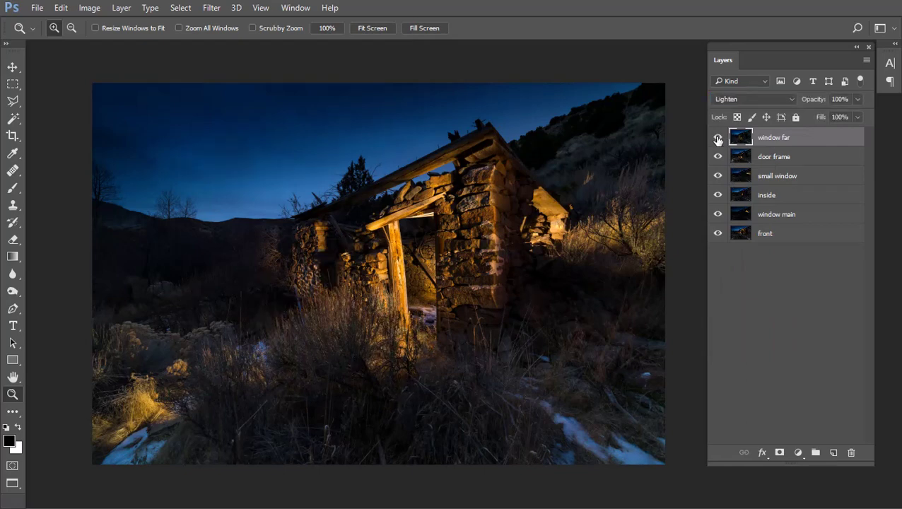
click(718, 138)
click(718, 138)
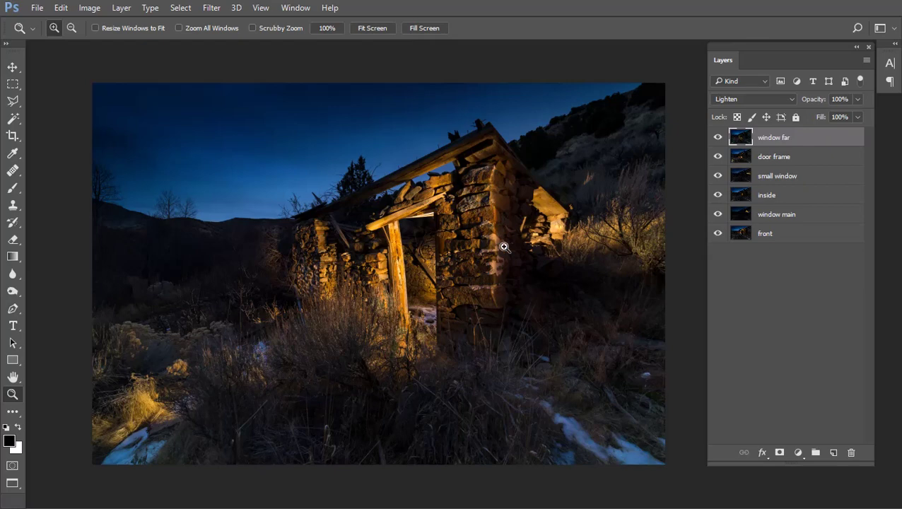
- Try lowering the front layer's opacity to 60%, and restore it to 100%
click(767, 235)
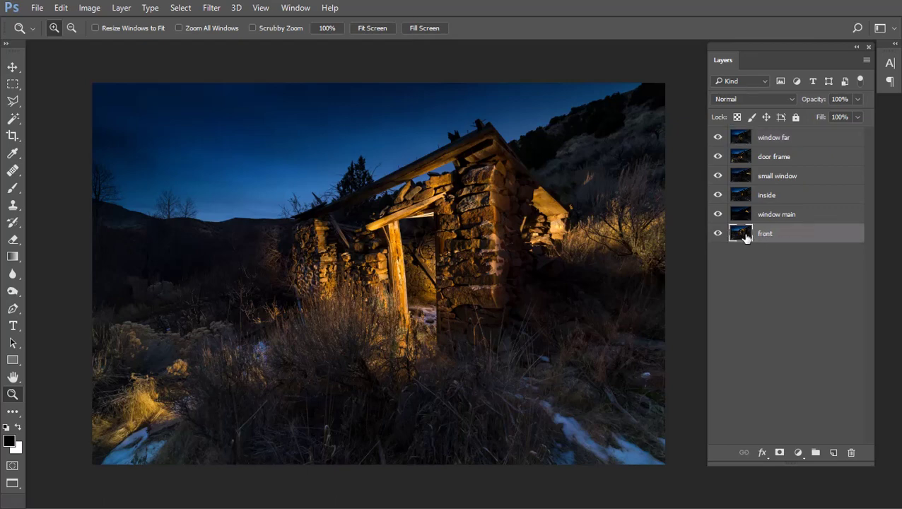
click(857, 99)
mouse_move(837, 113)
mouse_down()
mouse_move(801, 119)
mouse_move(837, 114)
mouse_up()
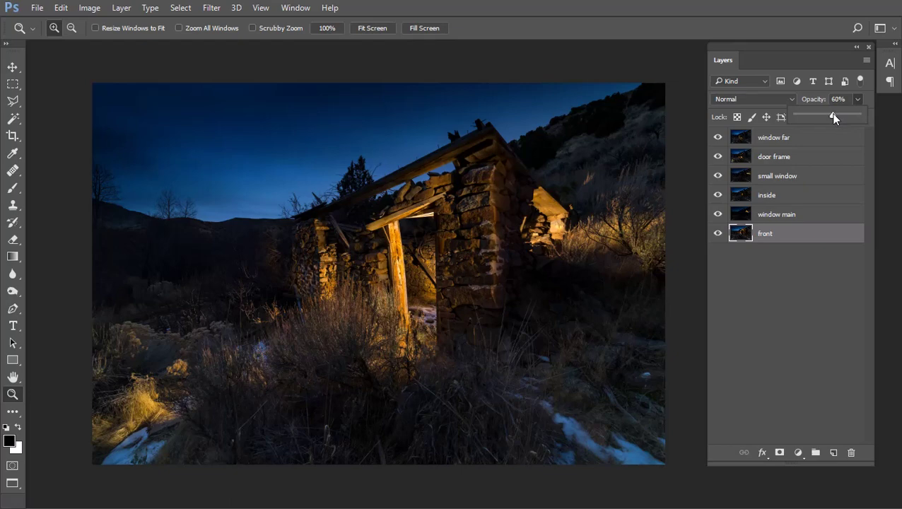
drag(833, 118, 880, 117)
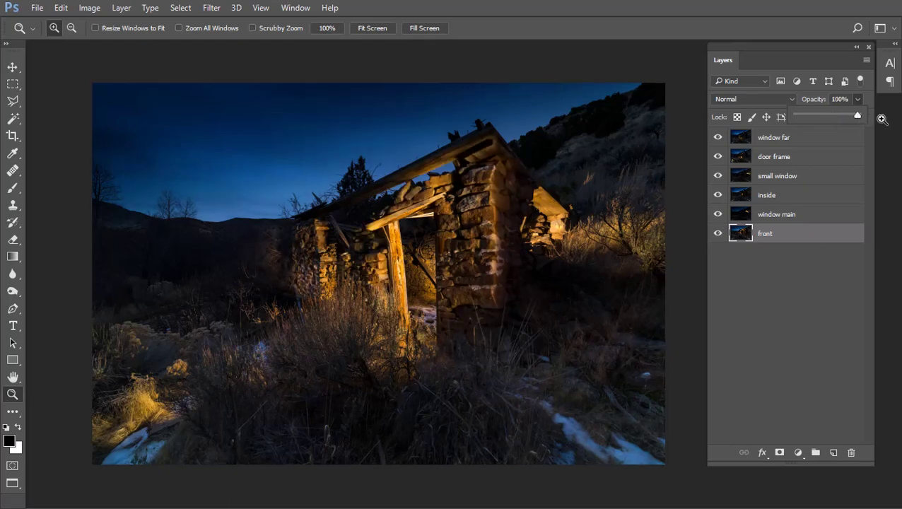
- Reduce the inside layer's opacity to 51% to dim the light in the doorway
click(765, 199)
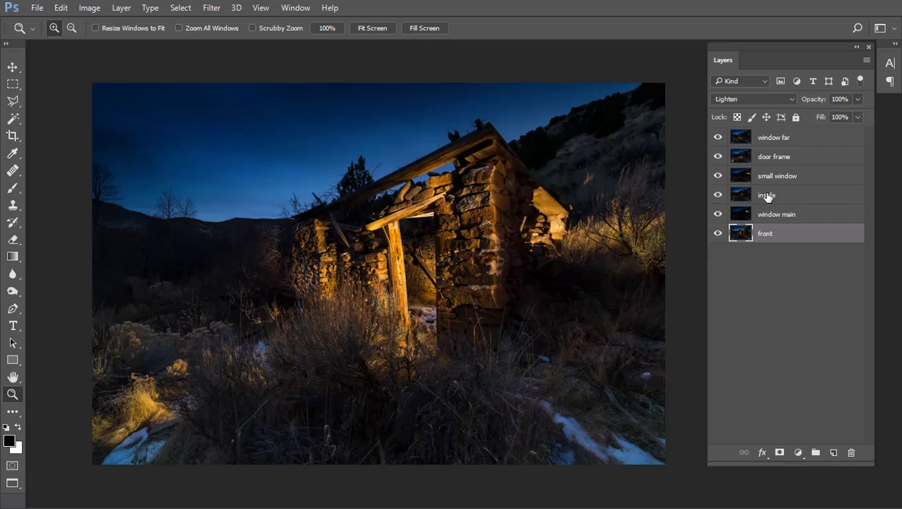
click(766, 200)
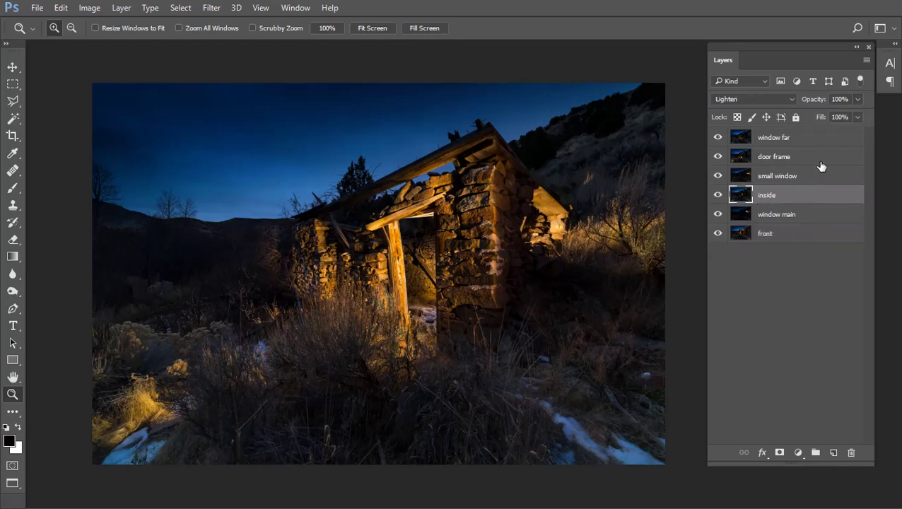
click(858, 100)
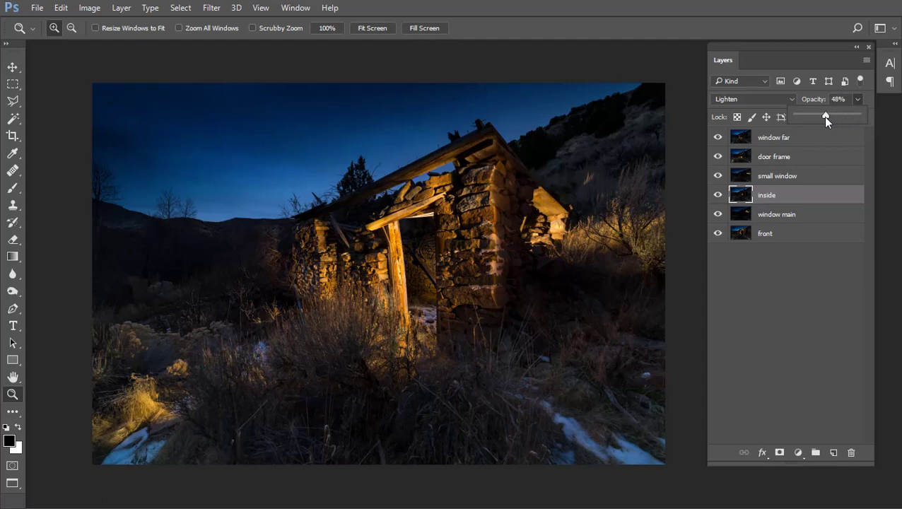
drag(820, 117, 828, 116)
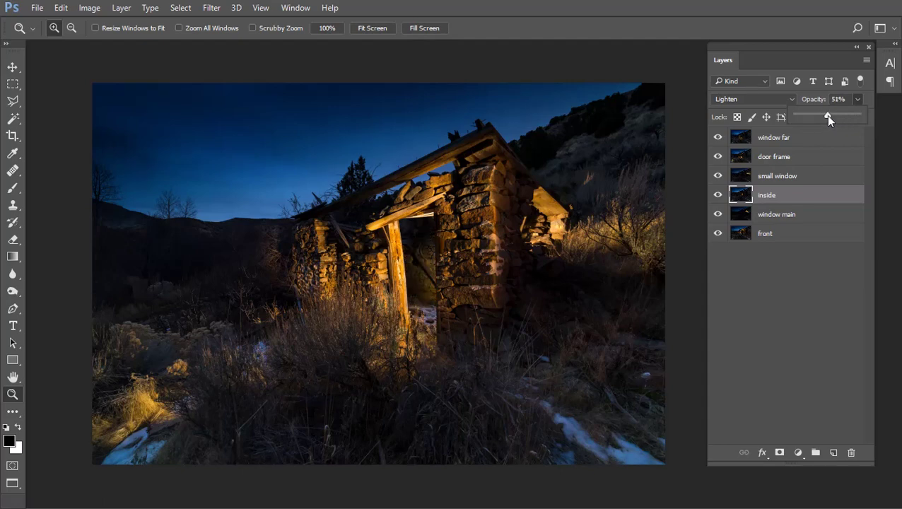